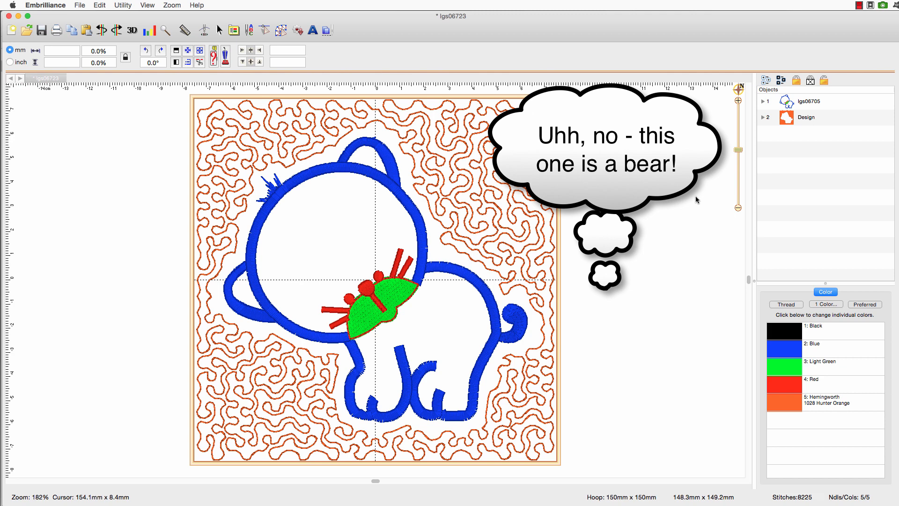
# Delete the stippled background object from the design.
pyautogui.click(786, 119)
pyautogui.press('Delete')
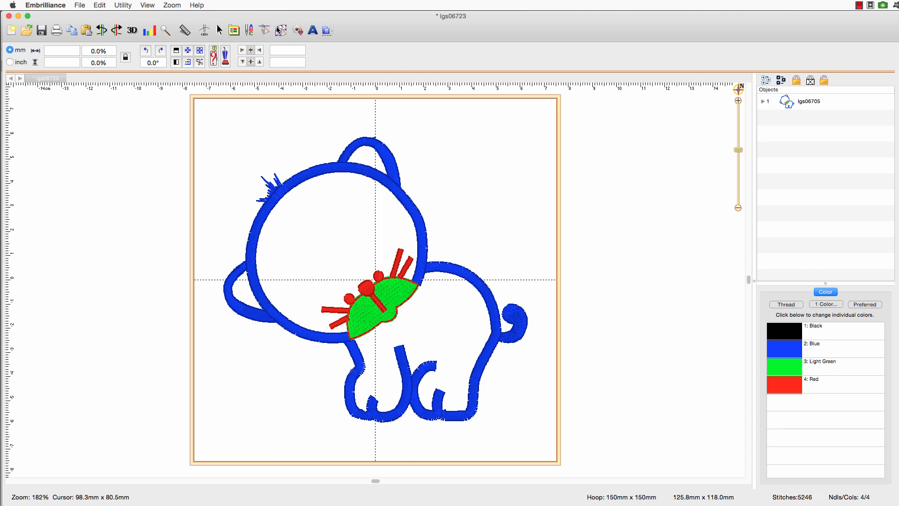
# Switch to Create mode and generate vector outlines from the stitches of the lgs06705 bear design.
pyautogui.click(281, 30)
pyautogui.click(281, 30)
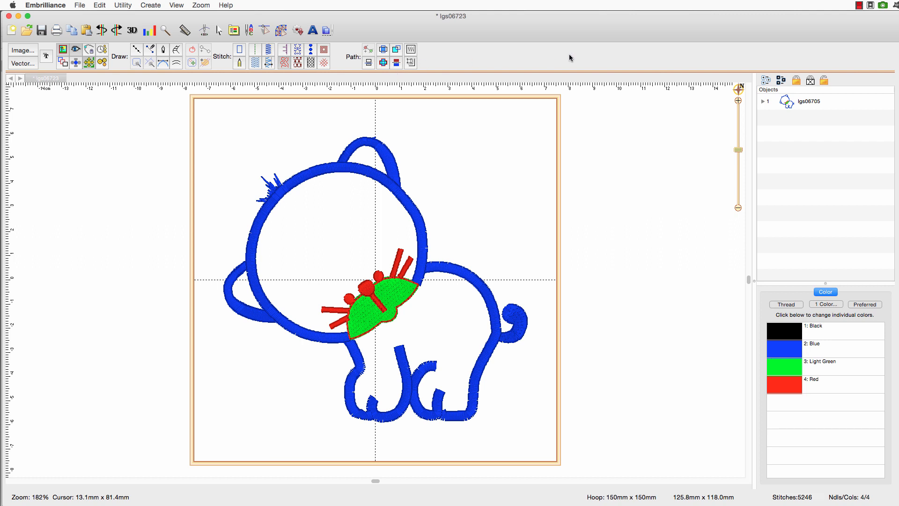
pyautogui.click(787, 104)
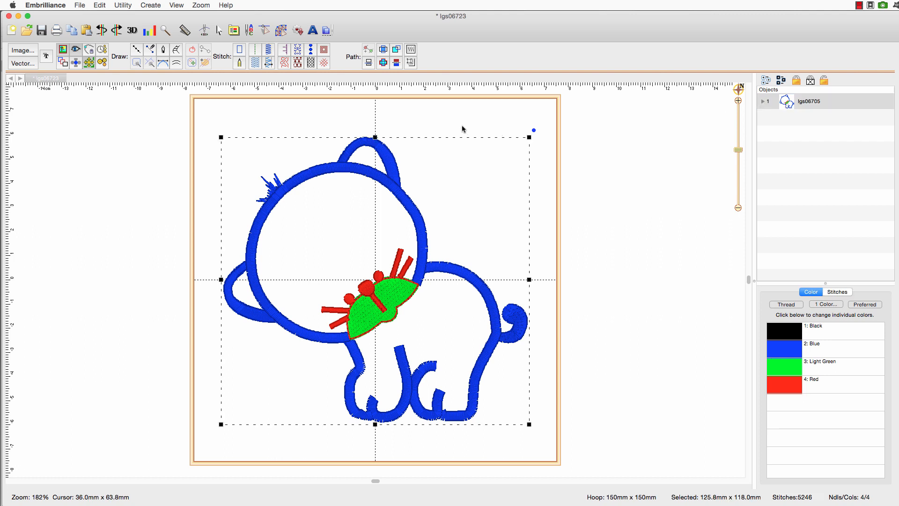
pyautogui.click(412, 52)
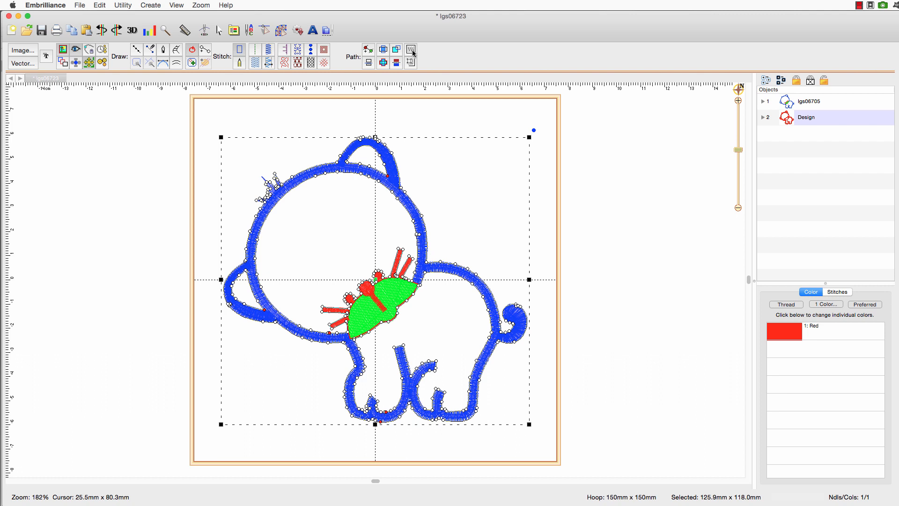
# Hide the original lgs06705 stitch design so that only the generated outlines are displayed.
pyautogui.click(800, 102)
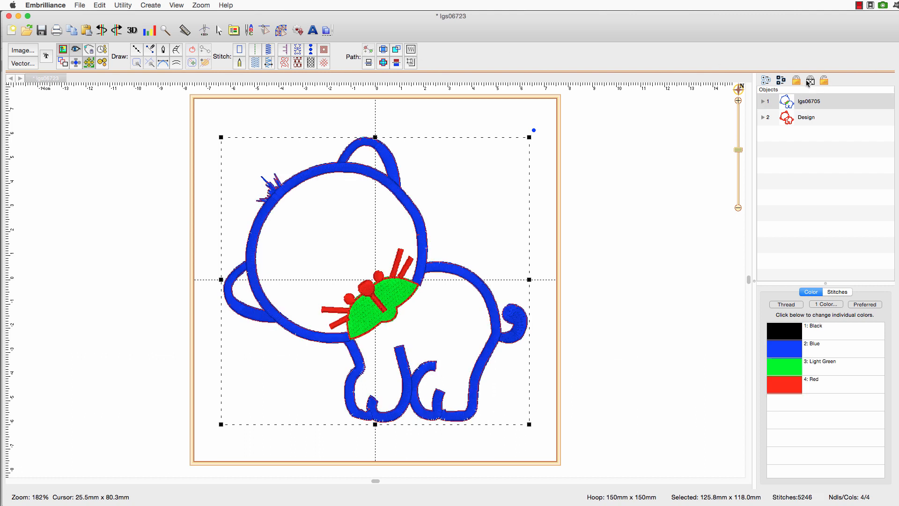
pyautogui.click(810, 81)
pyautogui.click(819, 153)
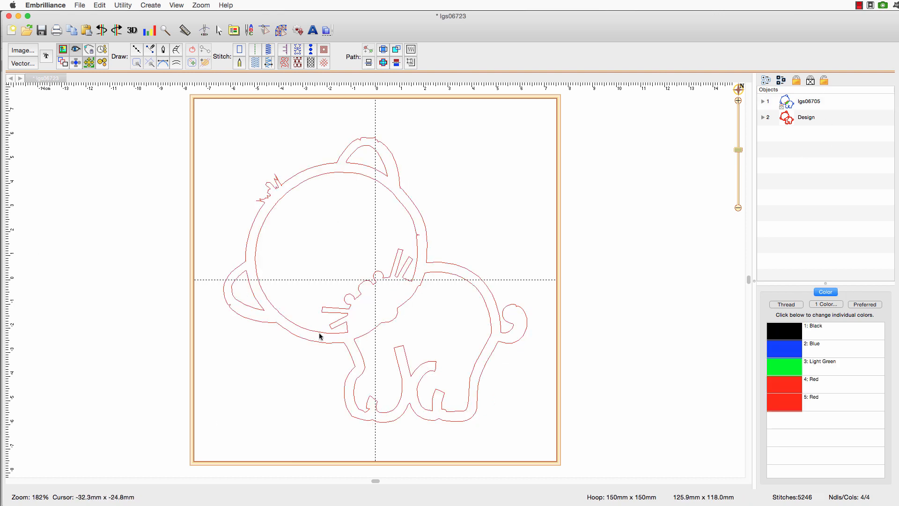
# Separate the holes of the generated bear outline into individual objects.
pyautogui.click(379, 328)
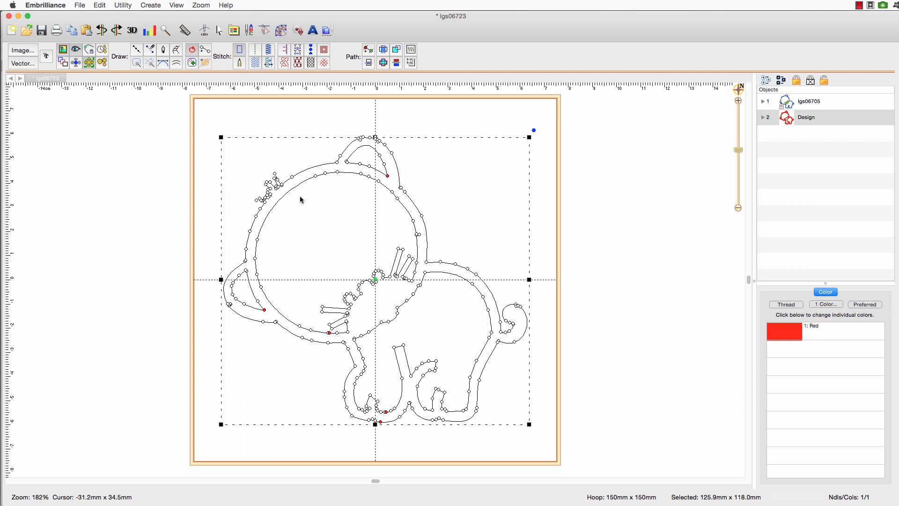
pyautogui.click(157, 5)
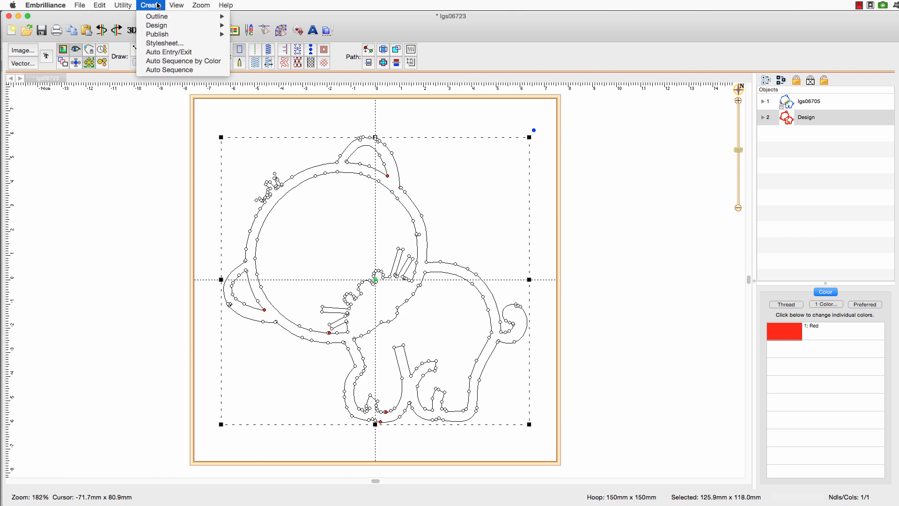
pyautogui.moveTo(156, 18)
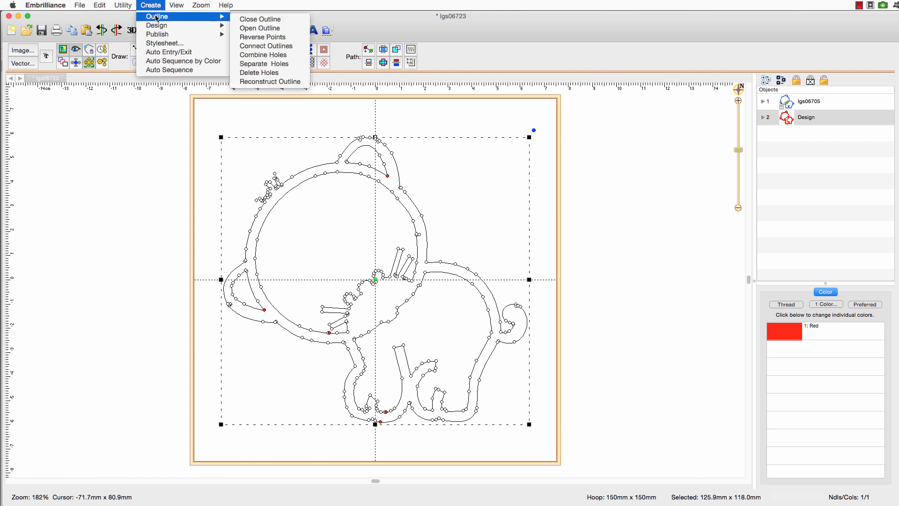
pyautogui.click(276, 65)
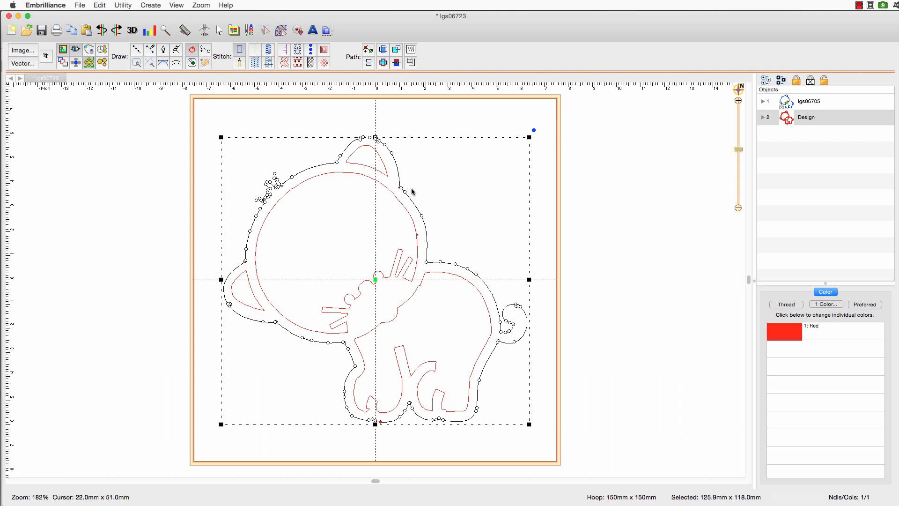
# Delete the four inner Line objects from the Design group, keeping only the outer bear outline.
pyautogui.click(762, 117)
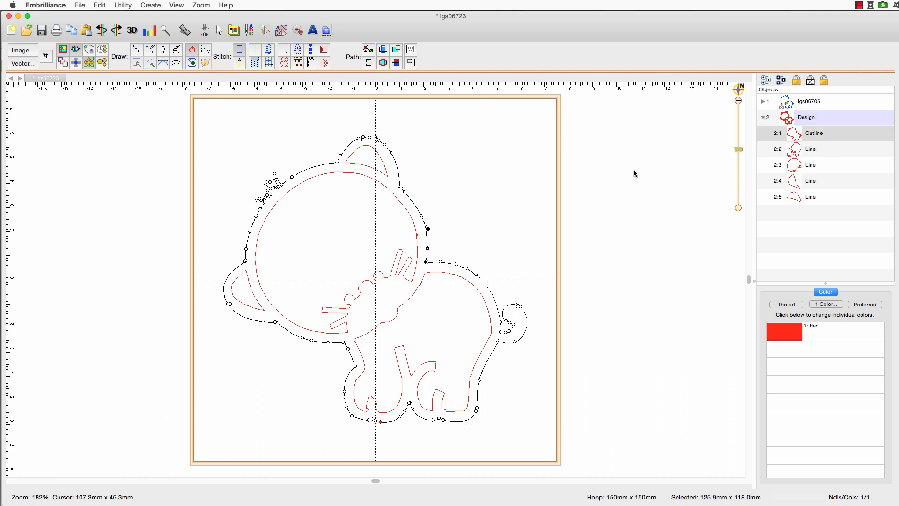
pyautogui.click(827, 149)
pyautogui.click(819, 152)
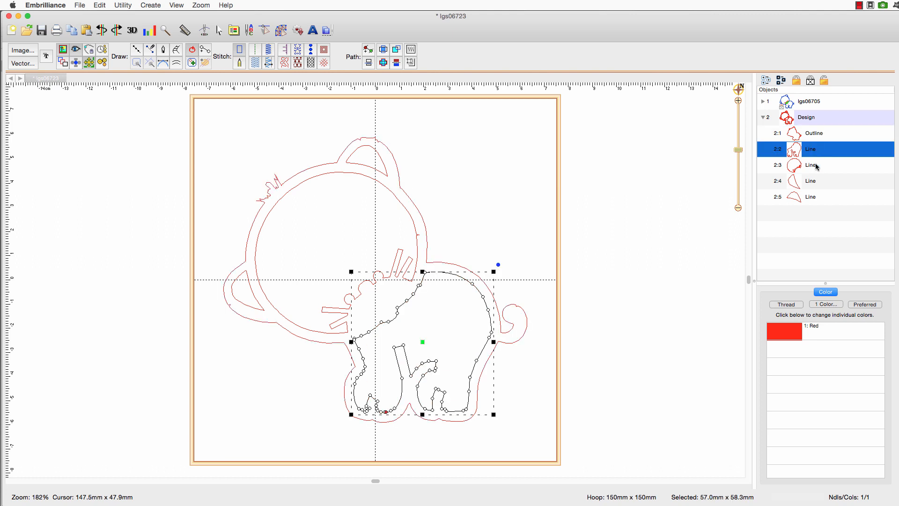
pyautogui.keyDown('shift'); pyautogui.click(811, 199); pyautogui.keyUp('shift')
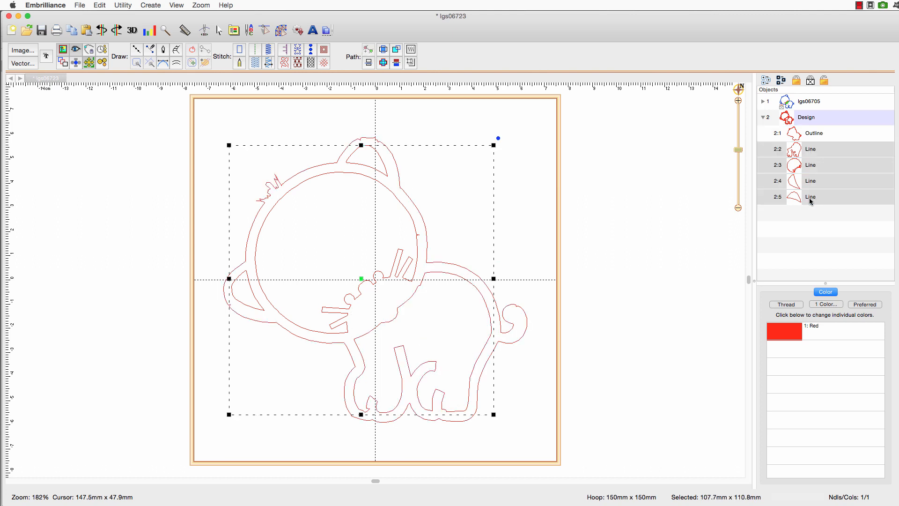
pyautogui.press('Delete')
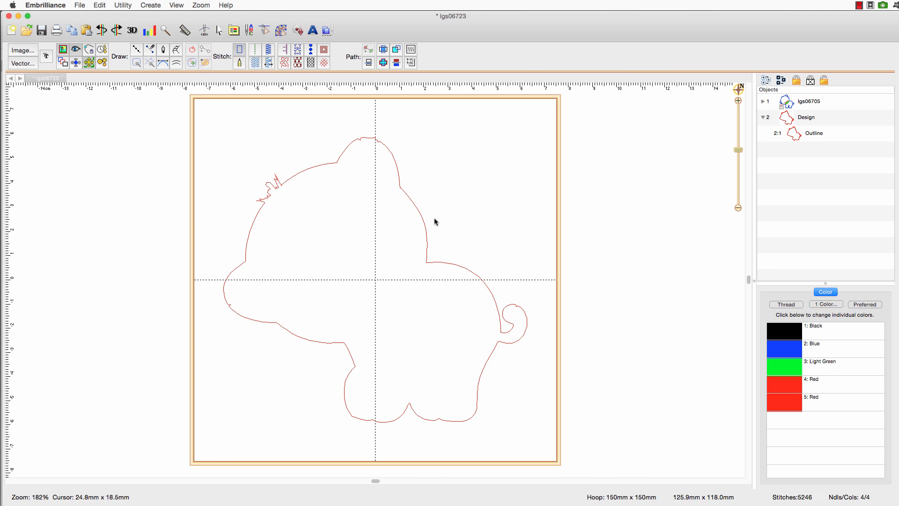
# Select the outer bear outline and open the Inflate settings for it.
pyautogui.click(787, 104)
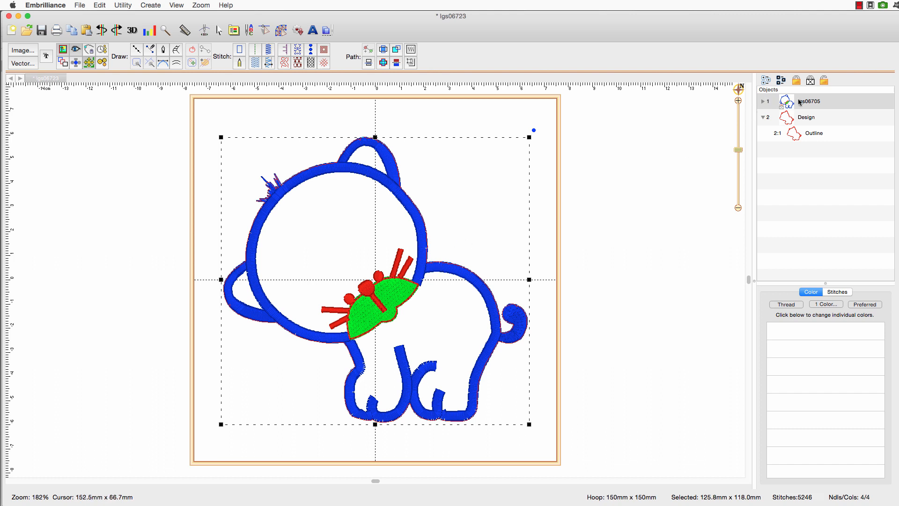
pyautogui.click(811, 164)
pyautogui.click(802, 133)
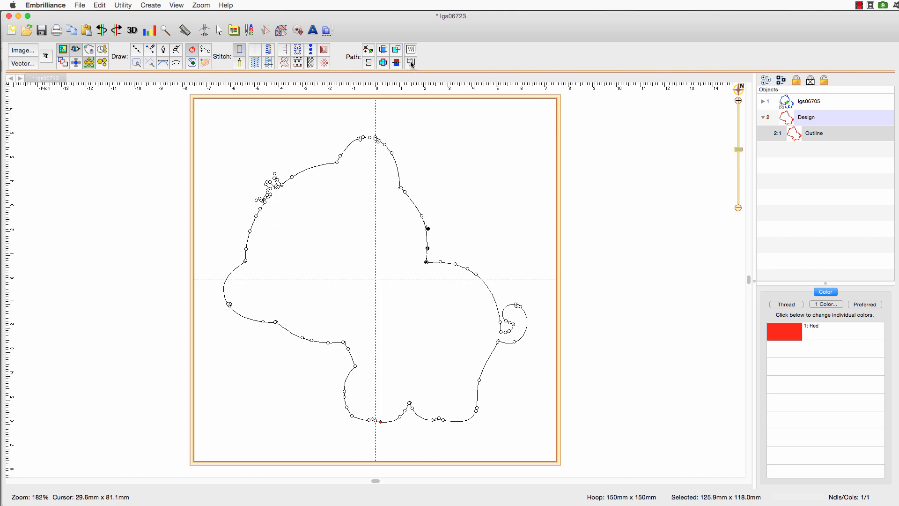
pyautogui.click(411, 63)
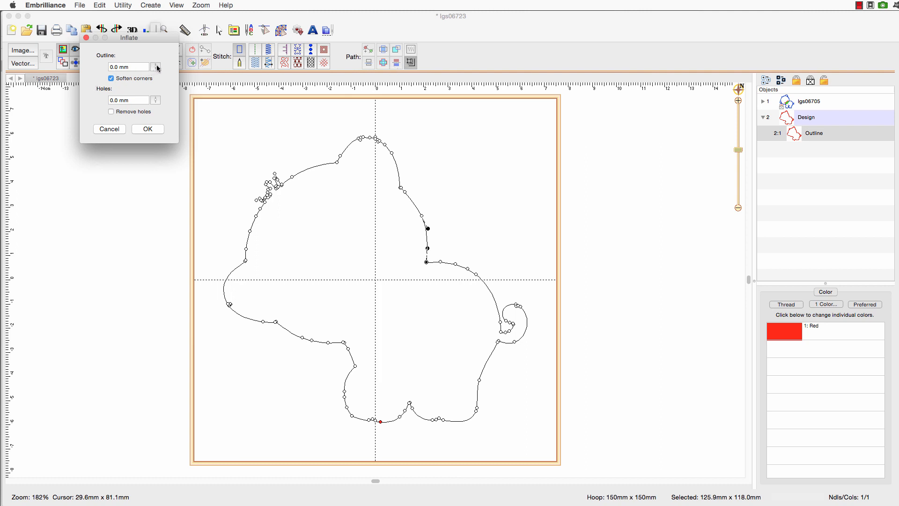
# Try outline inflation values of 4.0, 3.9, -4.6 and -3.0 mm to preview offsets outside and inside the bear.
pyautogui.moveTo(157, 68); pyautogui.dragTo(154, 54)
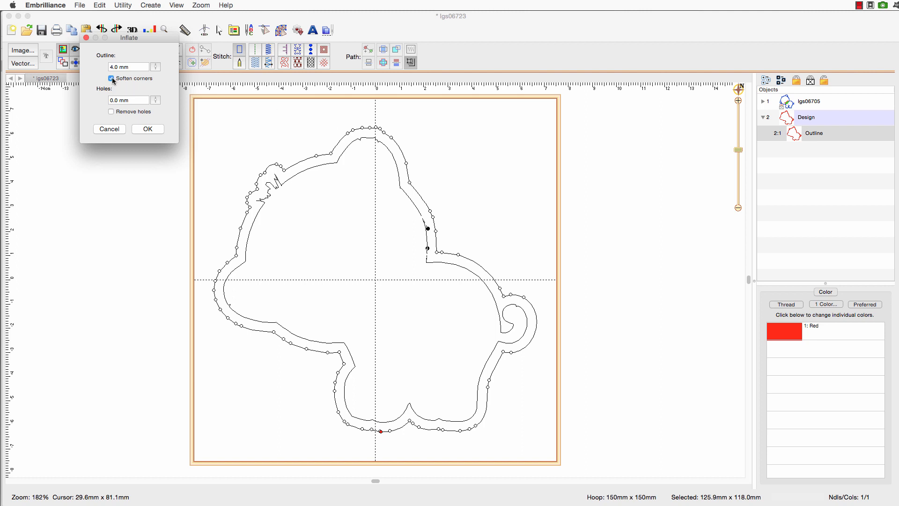
pyautogui.click(156, 68)
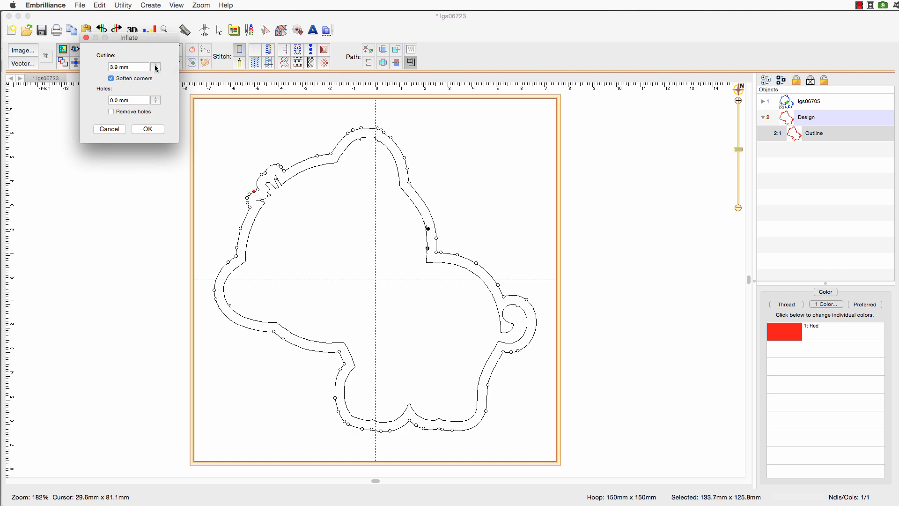
pyautogui.moveTo(156, 68); pyautogui.dragTo(154, 100)
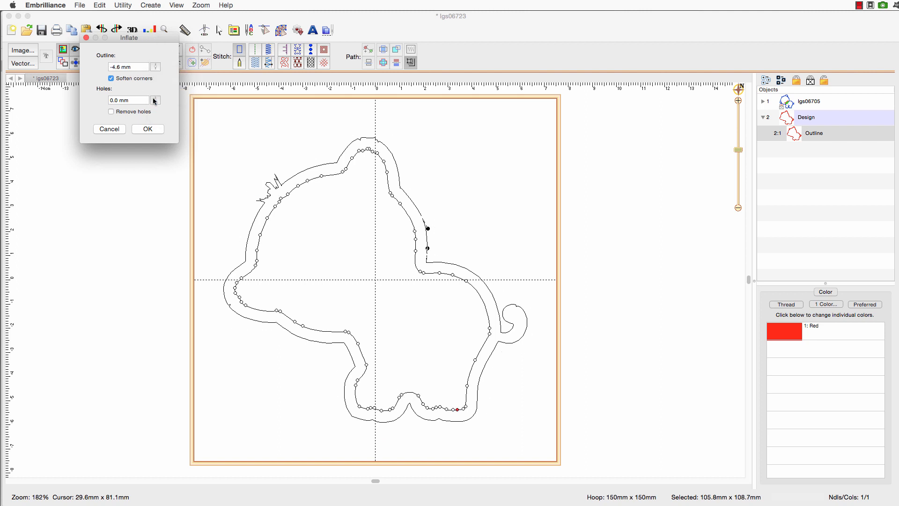
pyautogui.click(155, 66)
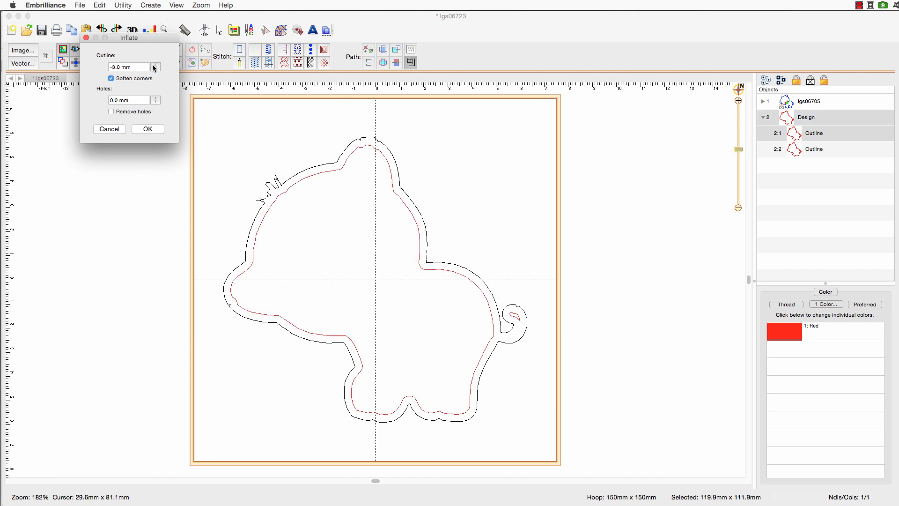
# Inflate the bear outline by 4.2 mm with softened corners and apply it.
pyautogui.moveTo(155, 67); pyautogui.dragTo(155, 40)
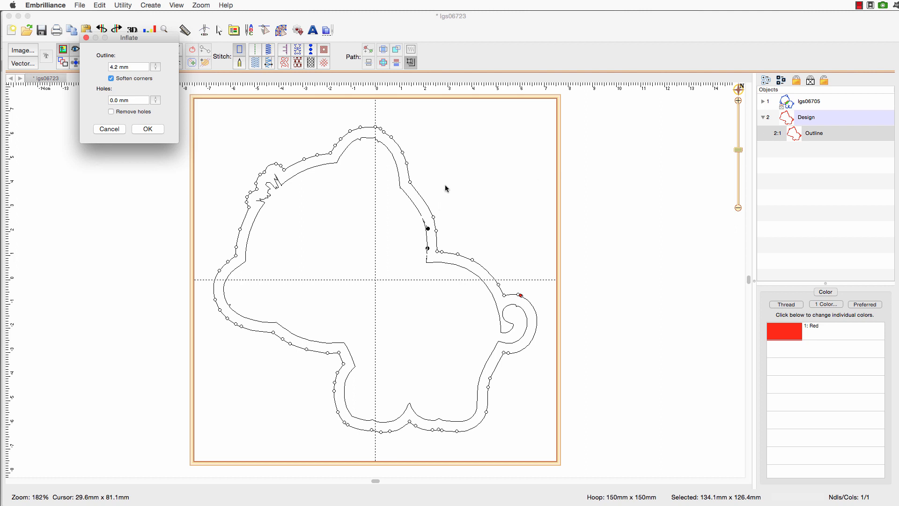
pyautogui.click(150, 129)
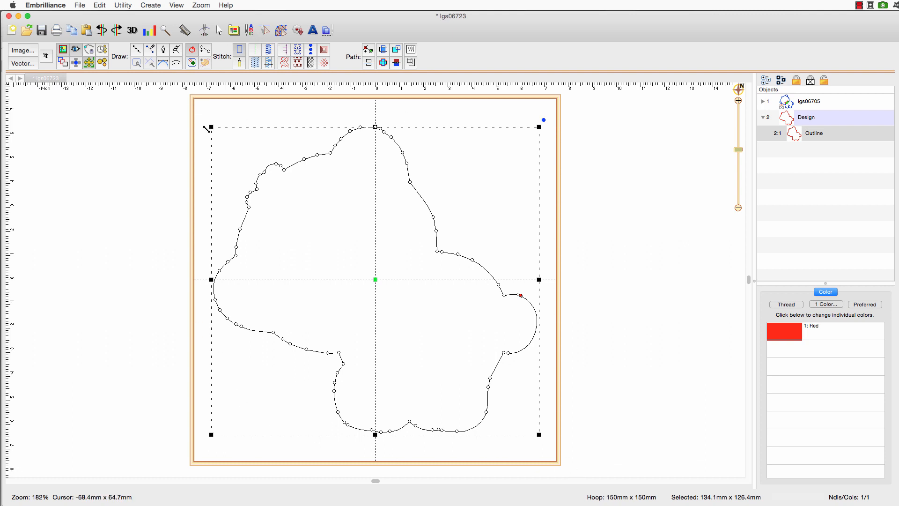
# Add a Square from the Shapes 1 outline library and enlarge it to about 148 × 148 mm to fill the hoop.
pyautogui.click(299, 30)
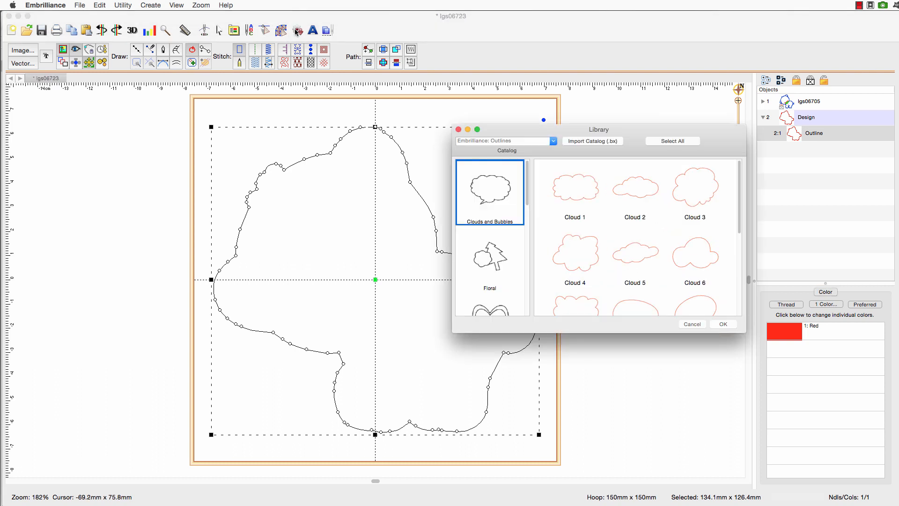
pyautogui.moveTo(526, 201); pyautogui.dragTo(526, 250)
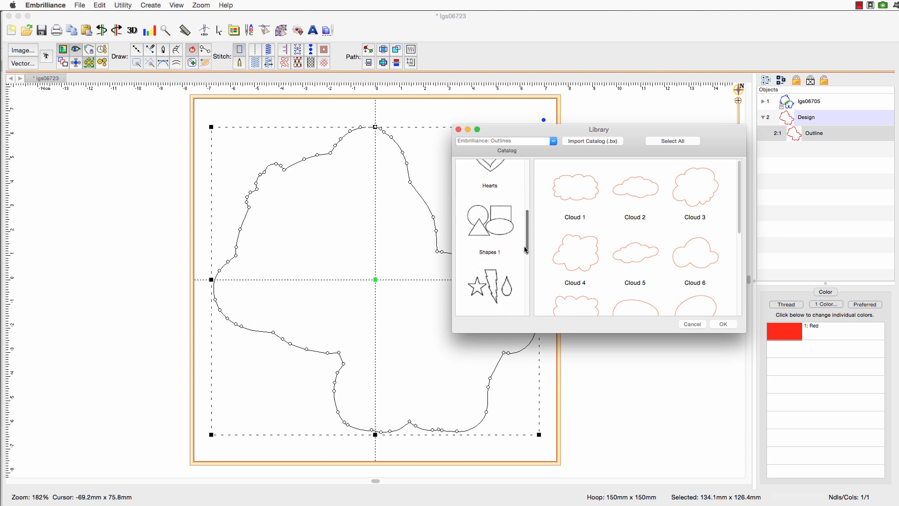
pyautogui.click(506, 230)
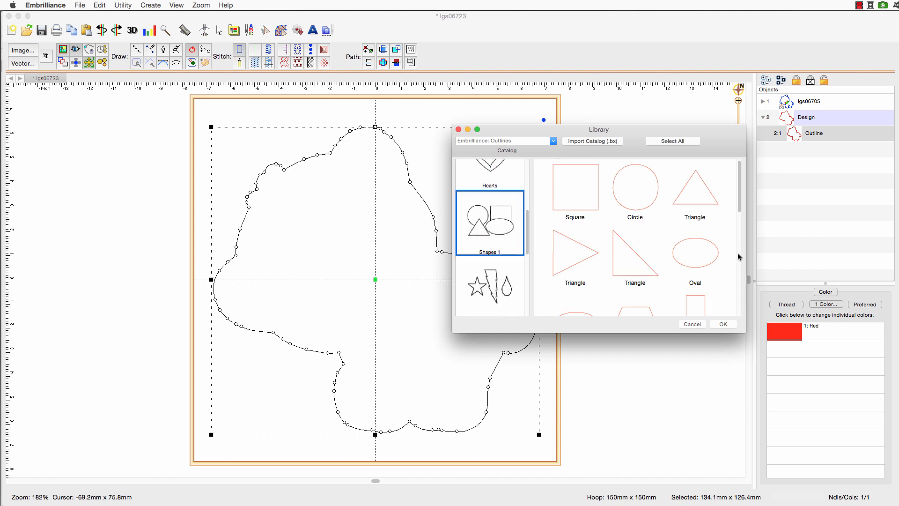
pyautogui.click(592, 191)
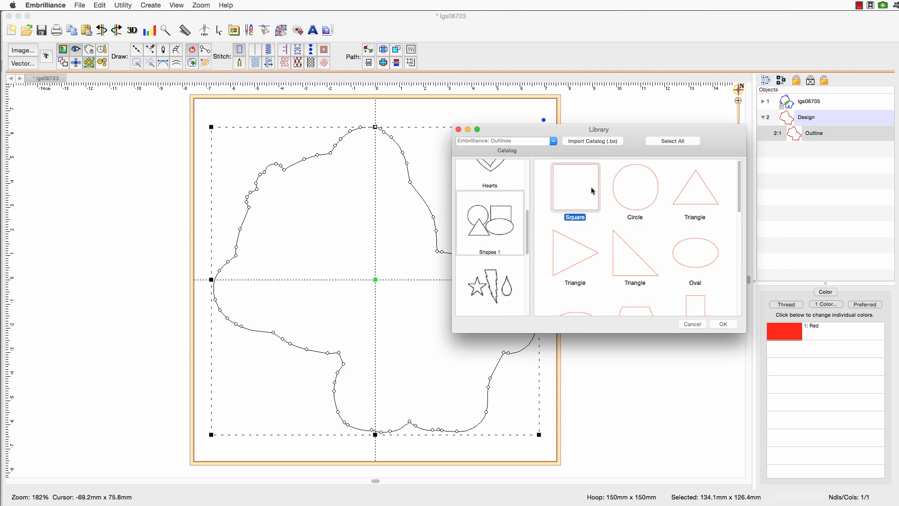
pyautogui.click(724, 323)
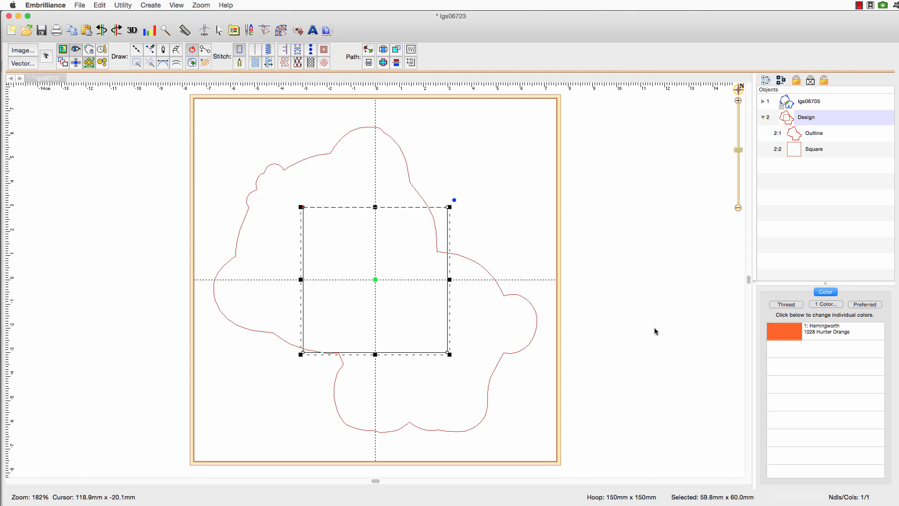
pyautogui.moveTo(448, 354); pyautogui.dragTo(641, 505)
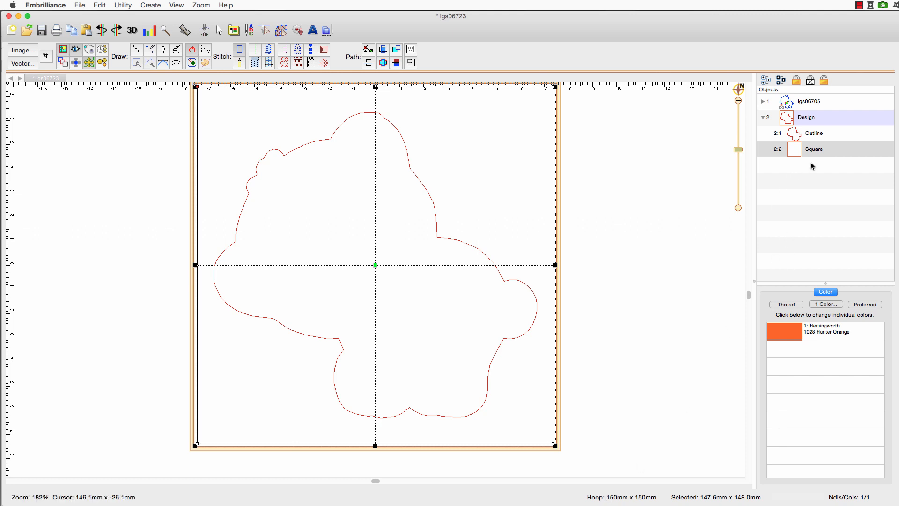
# Combine the bear outline into the square as a hole and fill the resulting shape with Stipple stitching.
pyautogui.click(802, 135)
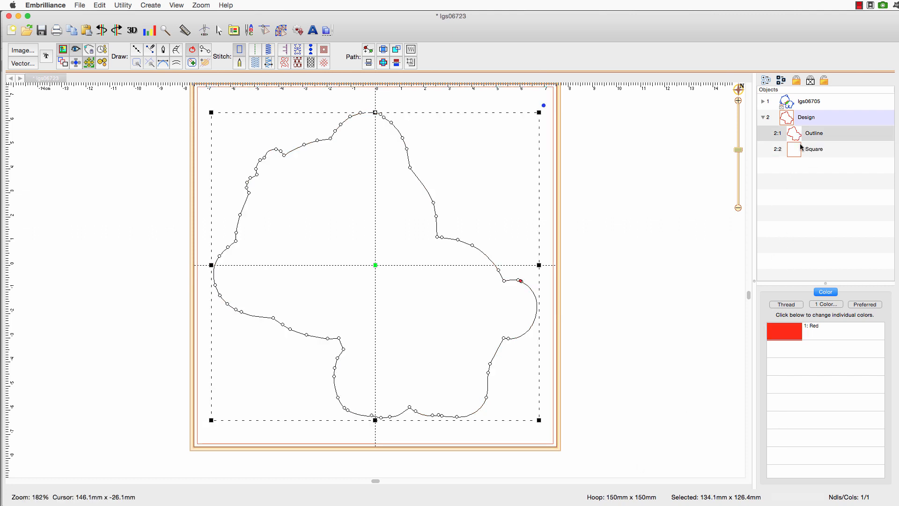
pyautogui.keyDown('shift'); pyautogui.click(800, 149); pyautogui.keyUp('shift')
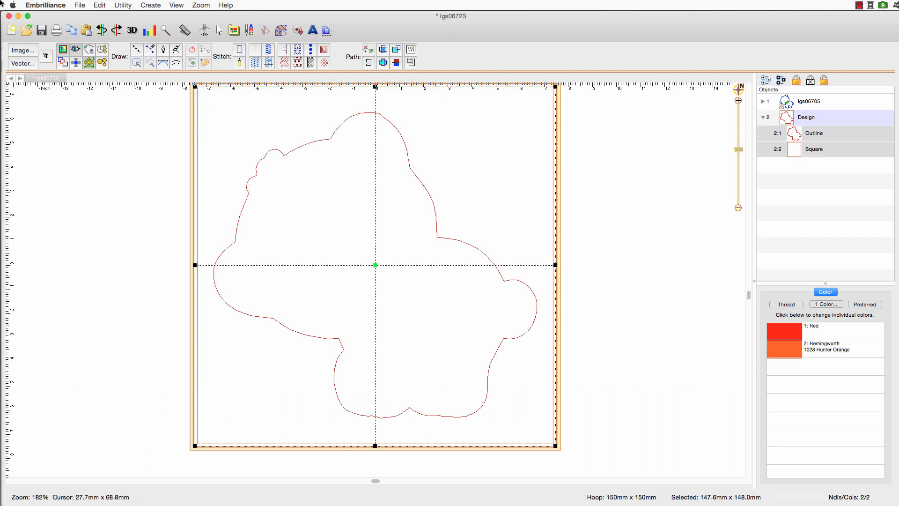
pyautogui.click(145, 6)
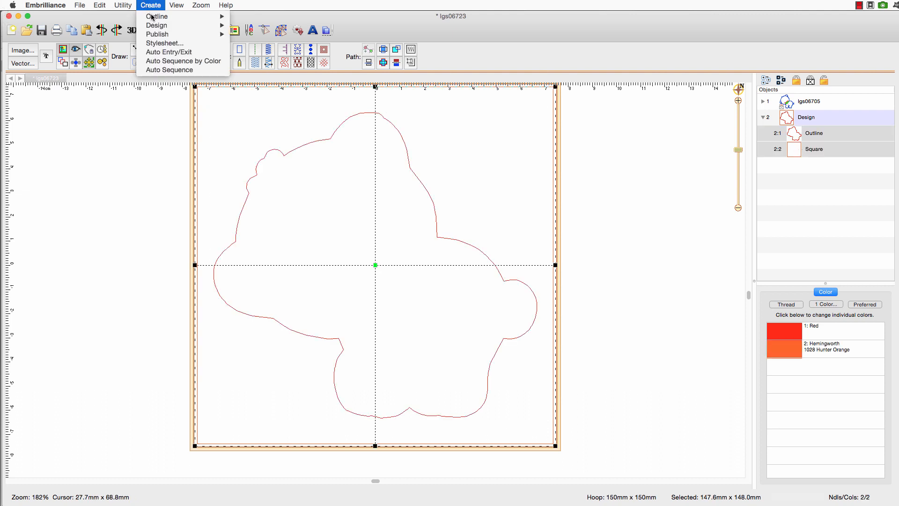
pyautogui.moveTo(154, 18)
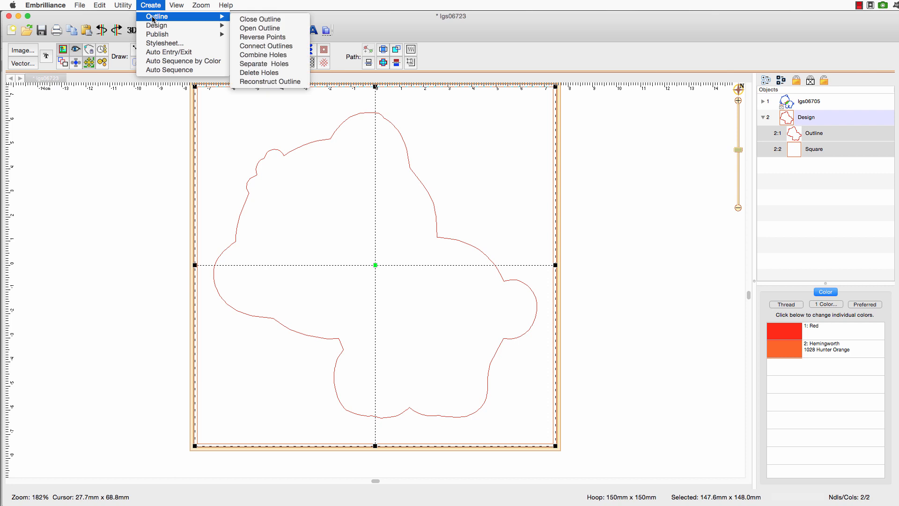
pyautogui.click(265, 56)
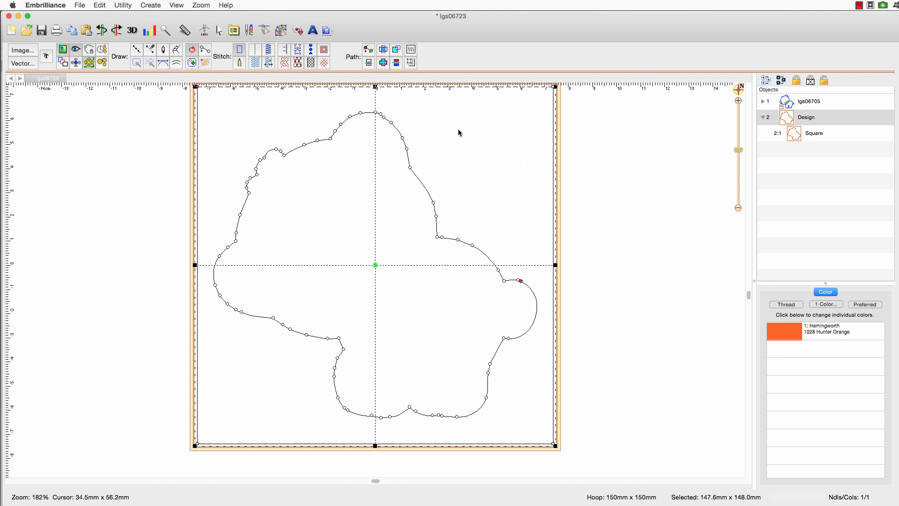
pyautogui.click(285, 63)
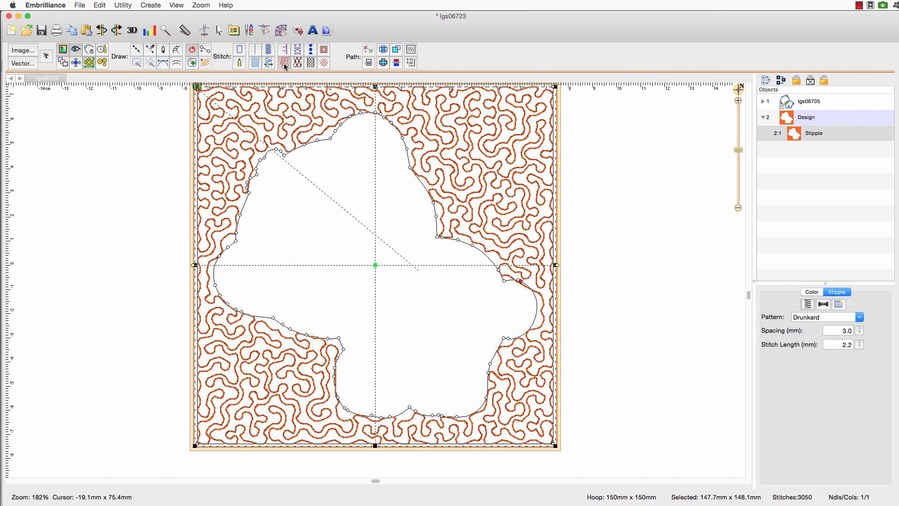
# Check the bear stitches against the stippled background, and select the Stipple object's opening nodes beside the bear's front leg.
pyautogui.click(832, 102)
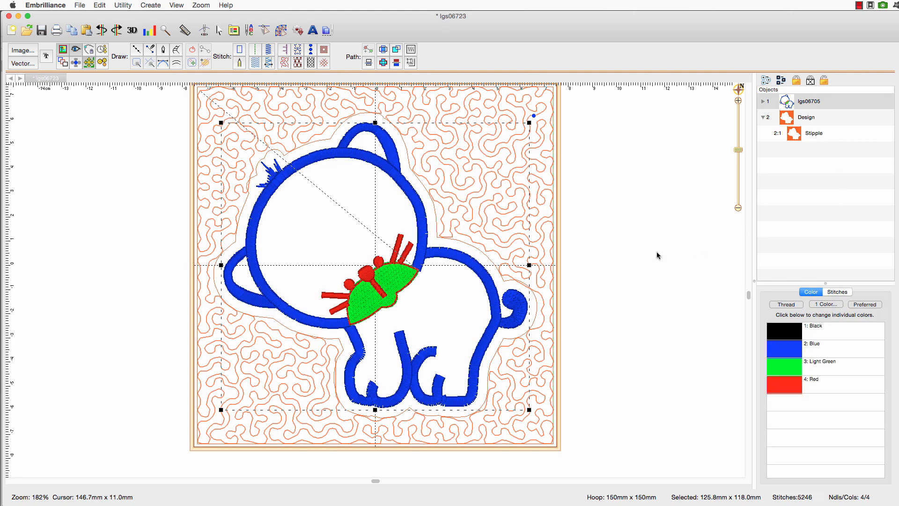
pyautogui.click(620, 220)
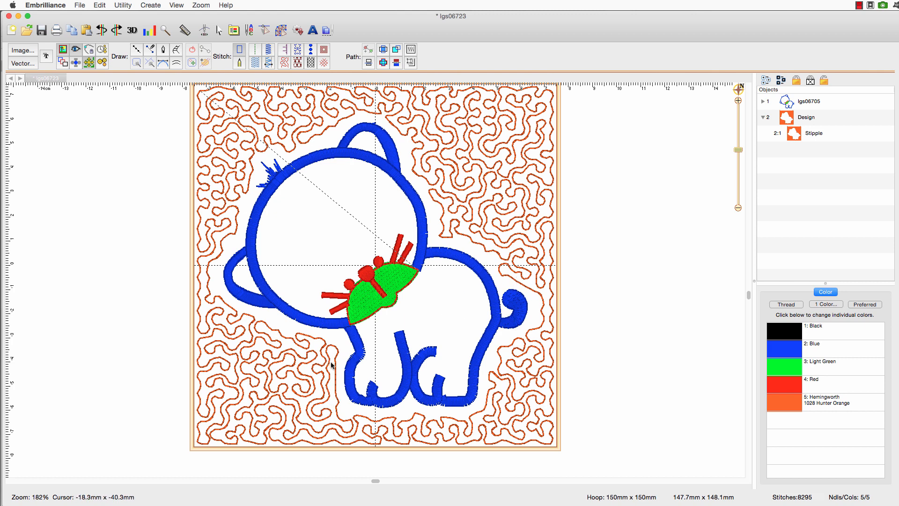
pyautogui.click(781, 135)
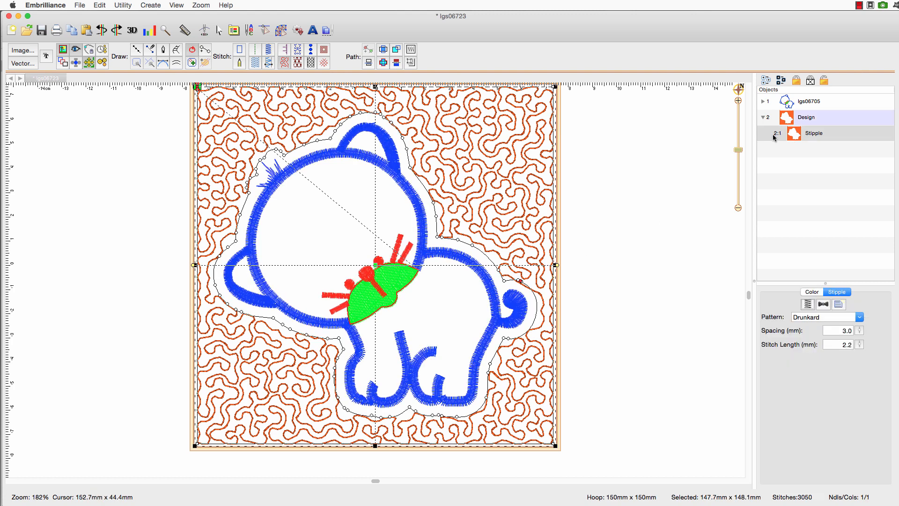
pyautogui.click(335, 370)
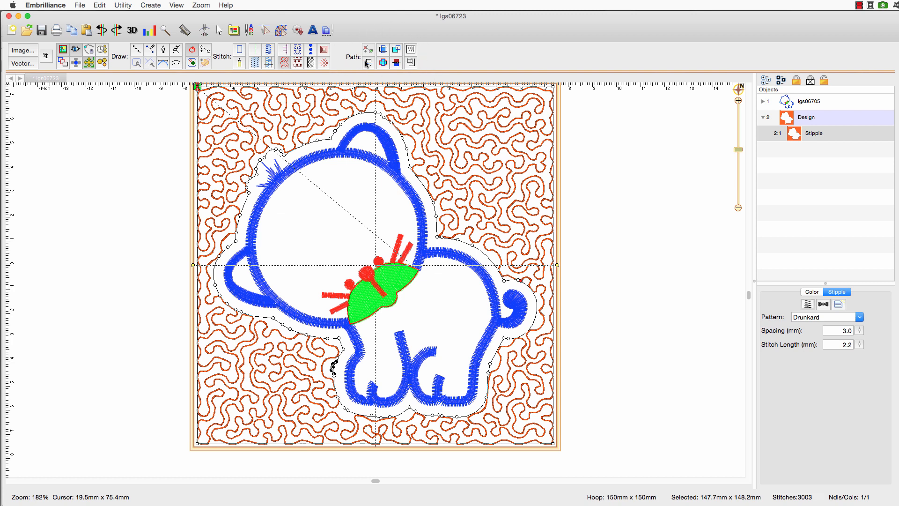
# Toggle between the full and reduced digitizing toolsets, ending on the reduced set without the Path operations.
pyautogui.click(282, 31)
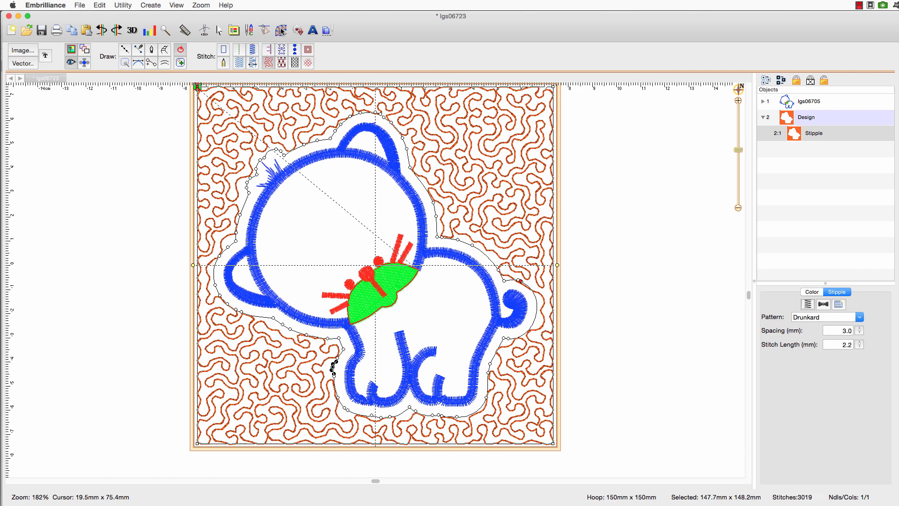
pyautogui.click(281, 31)
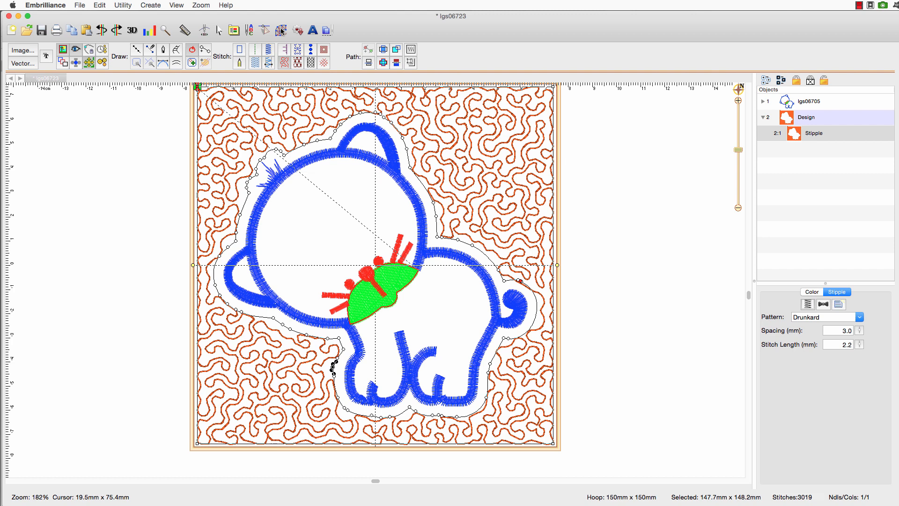
pyautogui.click(281, 31)
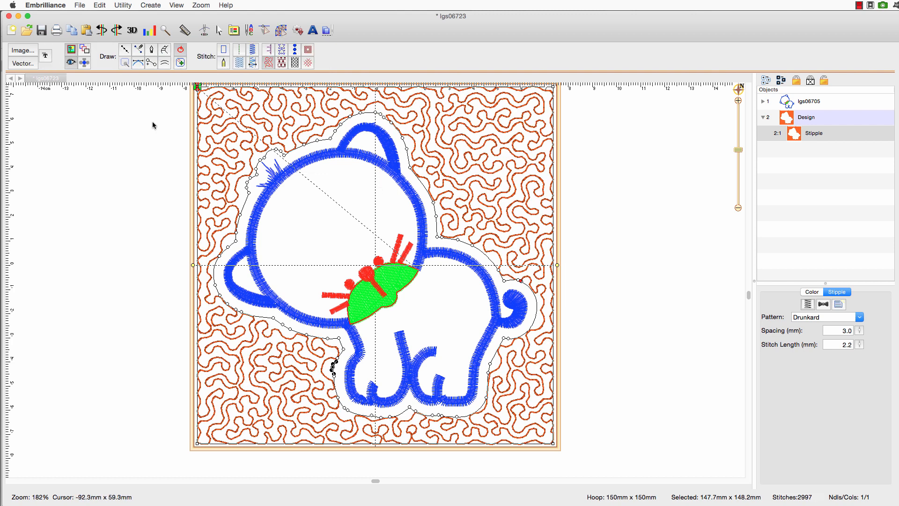
# Create a new page and import the vector file 09-Kitty.svg from the Kitty art folder.
pyautogui.press('super+n')
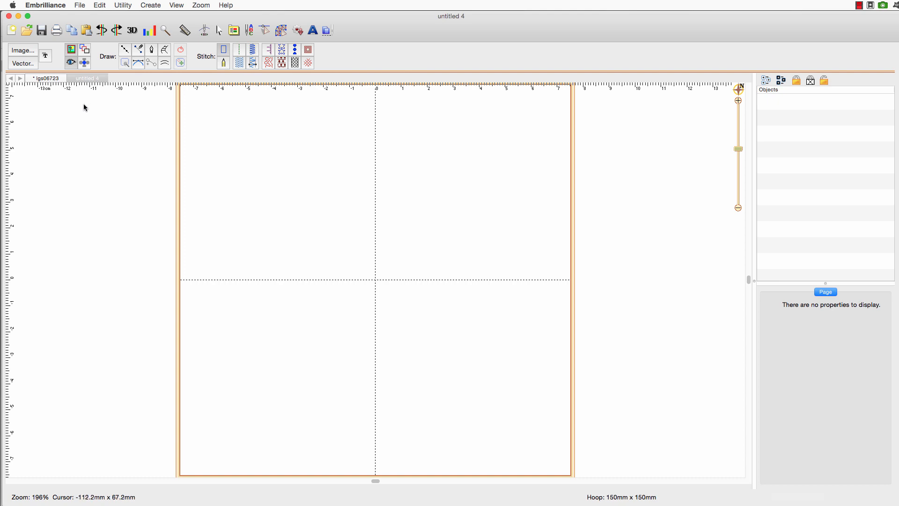
pyautogui.click(30, 62)
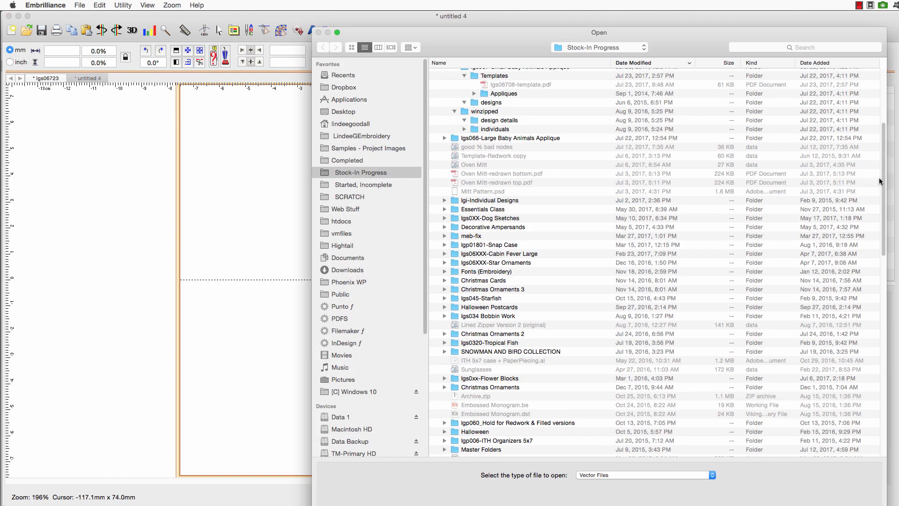
pyautogui.moveTo(883, 179); pyautogui.dragTo(878, 108)
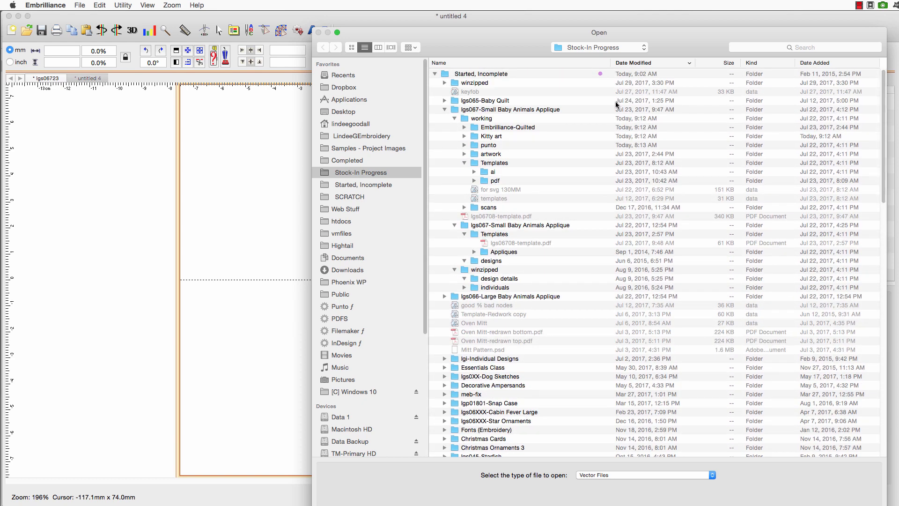
pyautogui.doubleClick(473, 136)
pyautogui.click(458, 101)
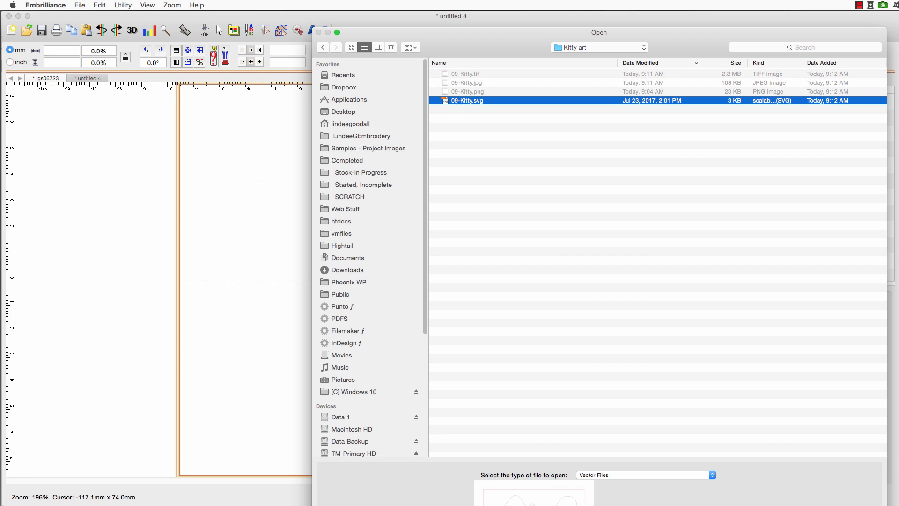
pyautogui.press('Return')
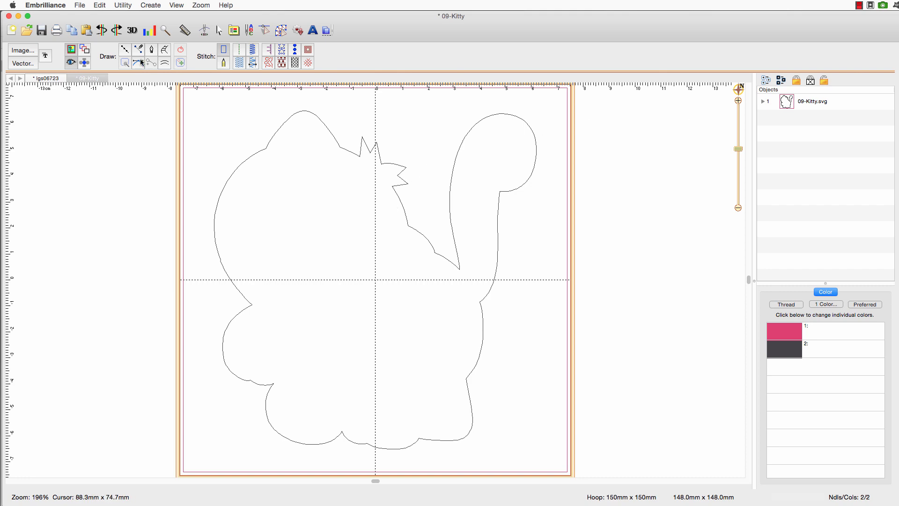
# Return to the lgs06723 design and cycle the digitizing toolset from the basic set up to the full set with Path operations.
pyautogui.click(50, 81)
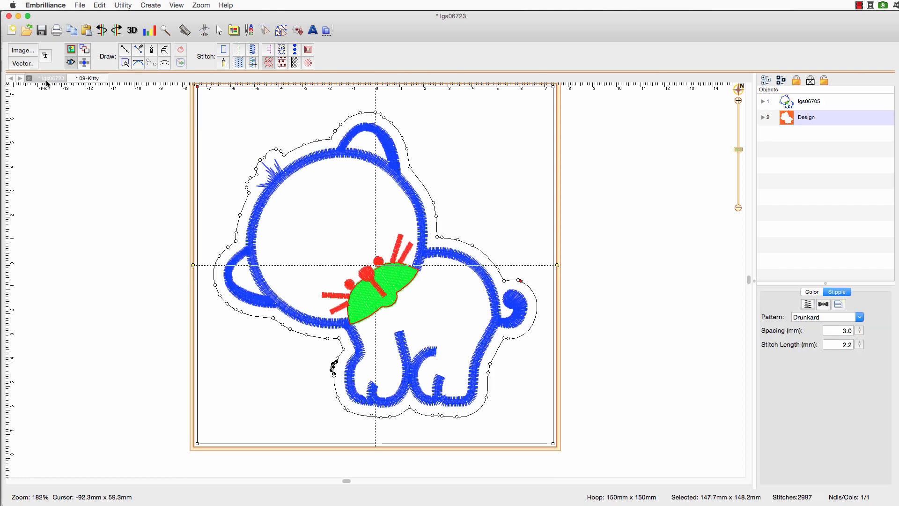
pyautogui.click(792, 103)
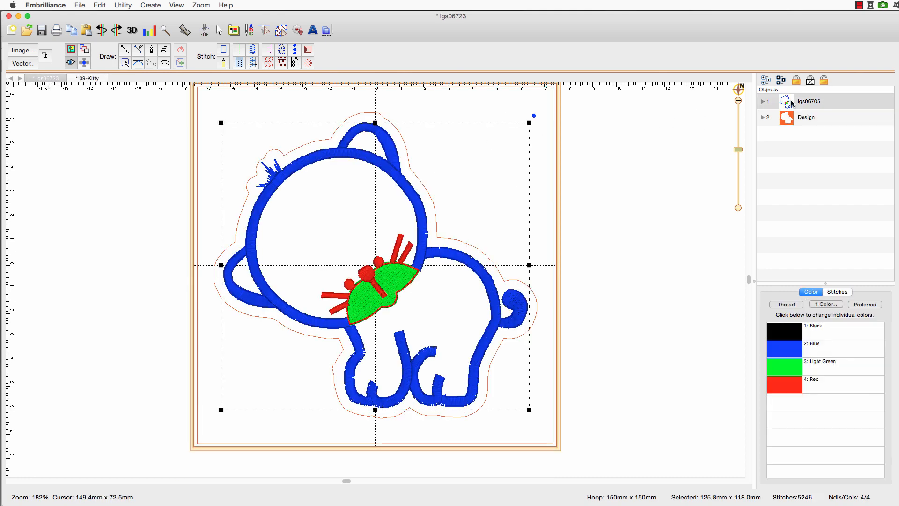
pyautogui.click(281, 30)
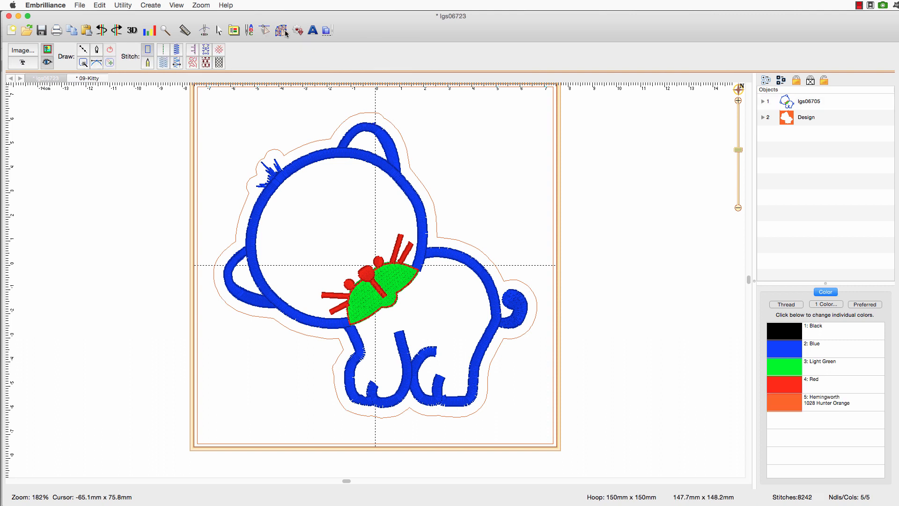
pyautogui.scroll(2, 118, 90)
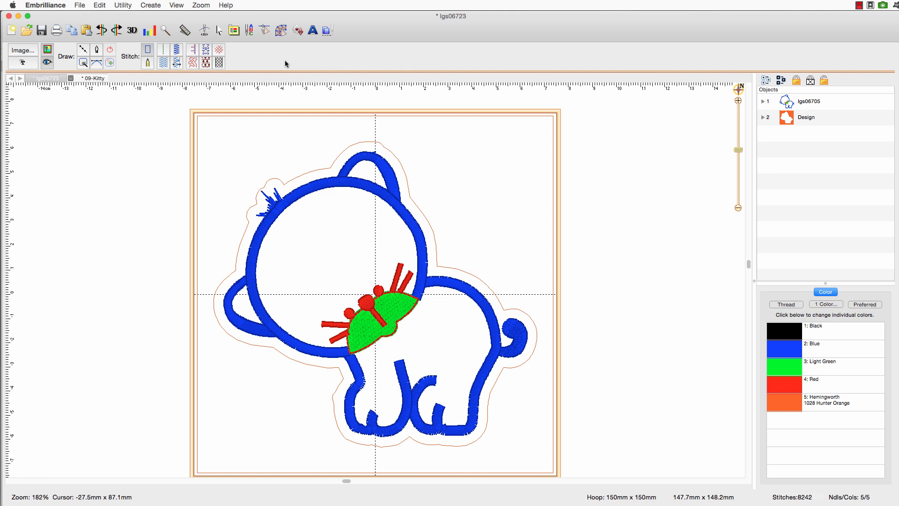
pyautogui.click(281, 31)
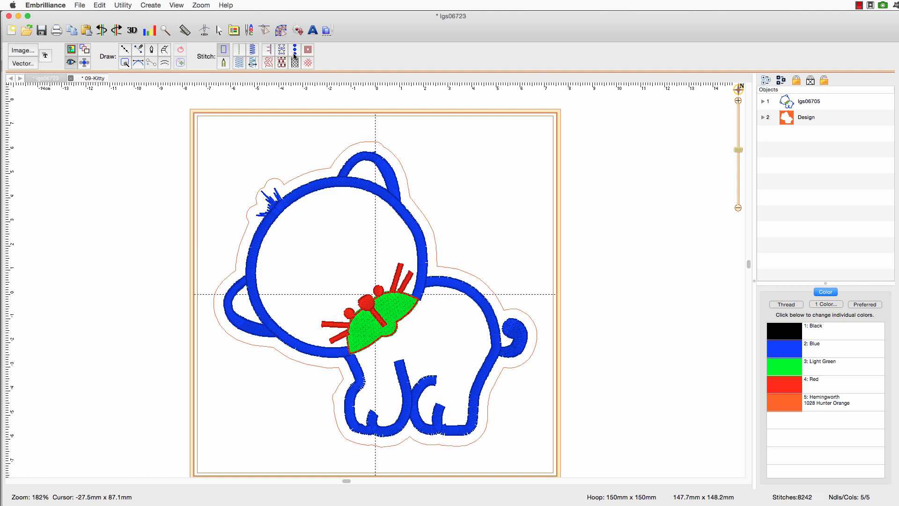
pyautogui.click(276, 32)
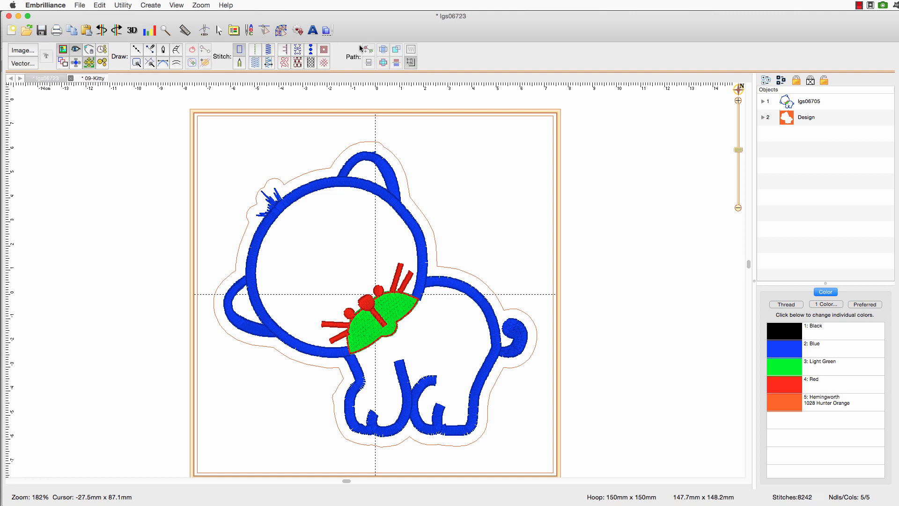